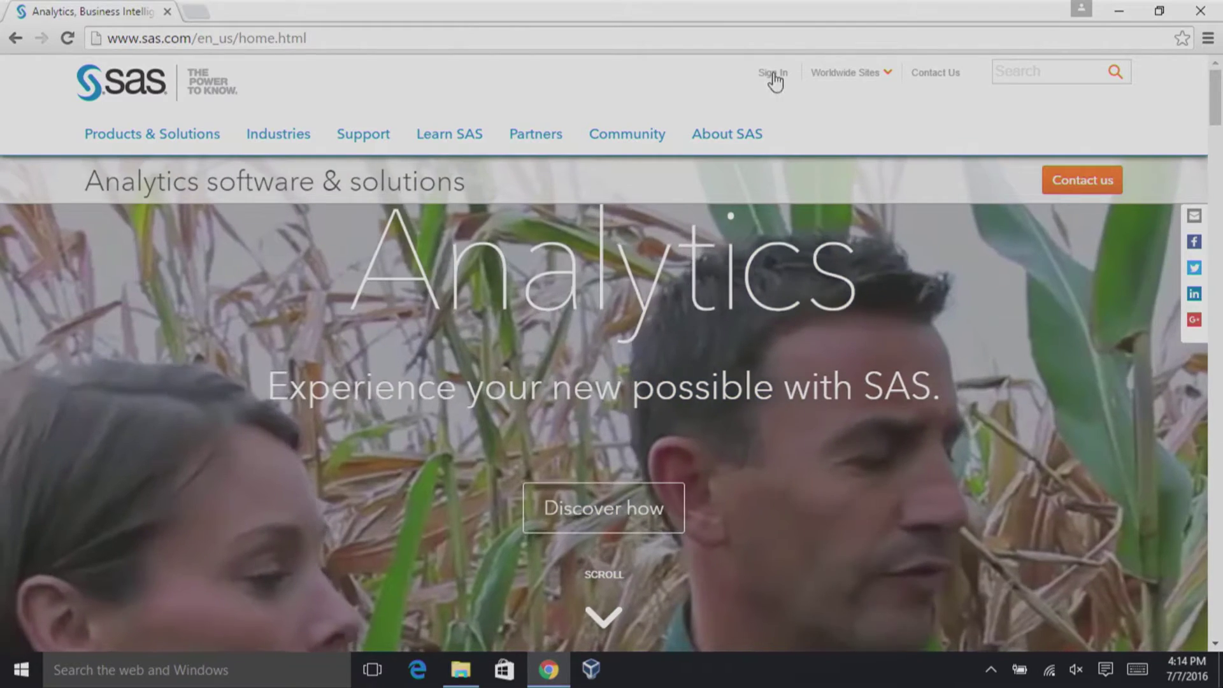
# Start a new SAS Profile from Sign In, opting in to SAS emails and accepting the terms of use.
pyautogui.click(774, 75)
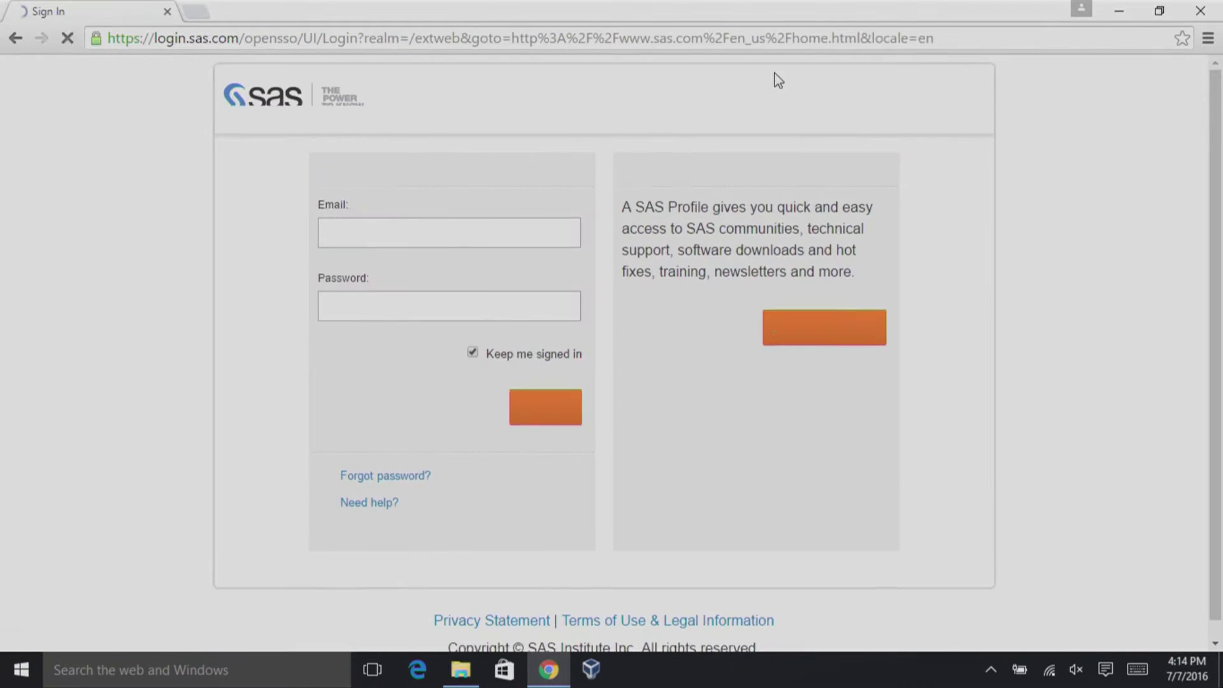
pyautogui.click(837, 342)
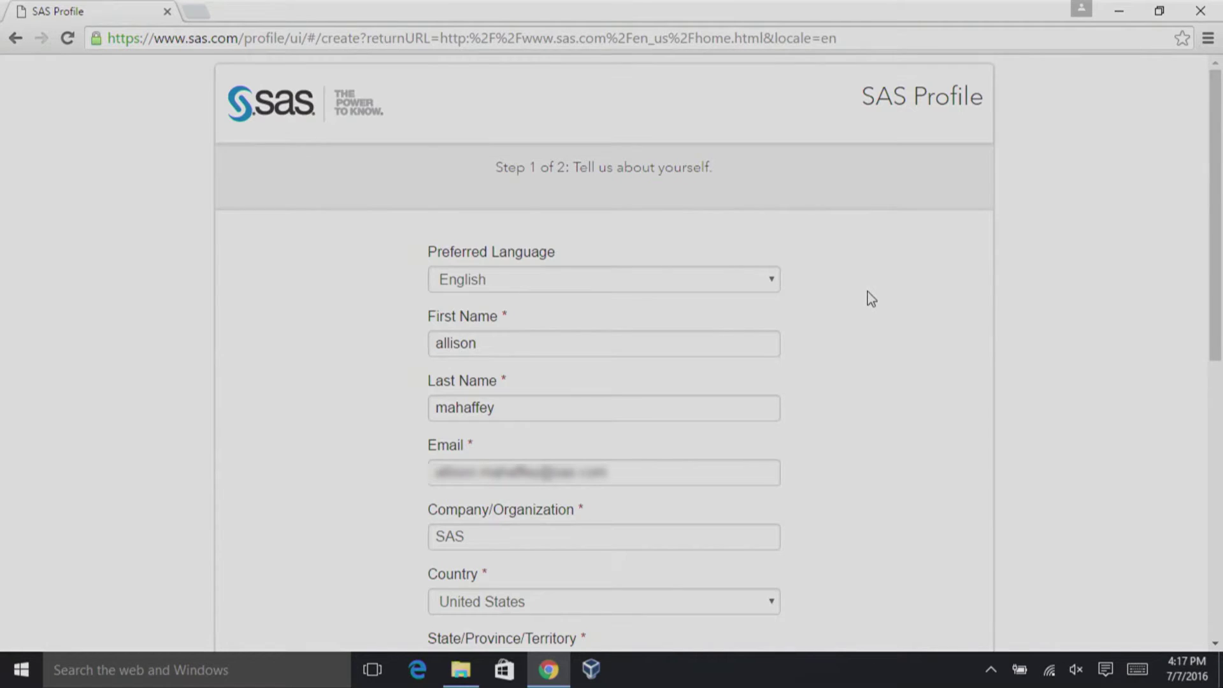
pyautogui.scroll(-7, 213, 333)
pyautogui.click(239, 389)
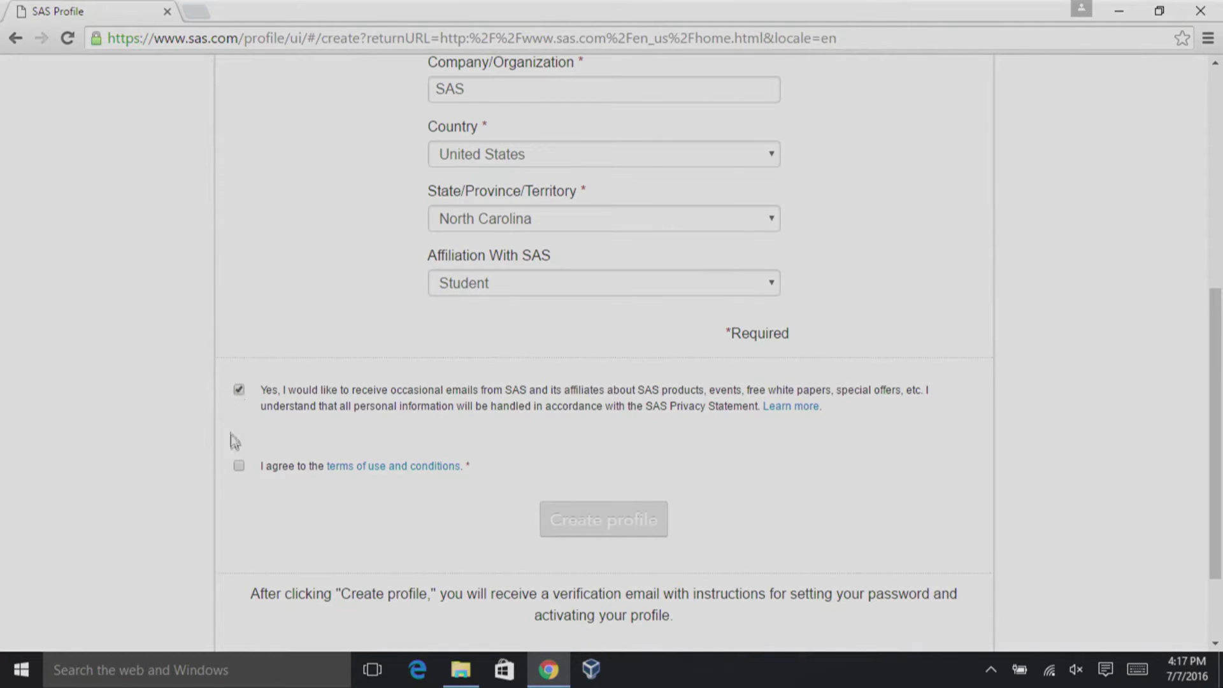
pyautogui.click(238, 465)
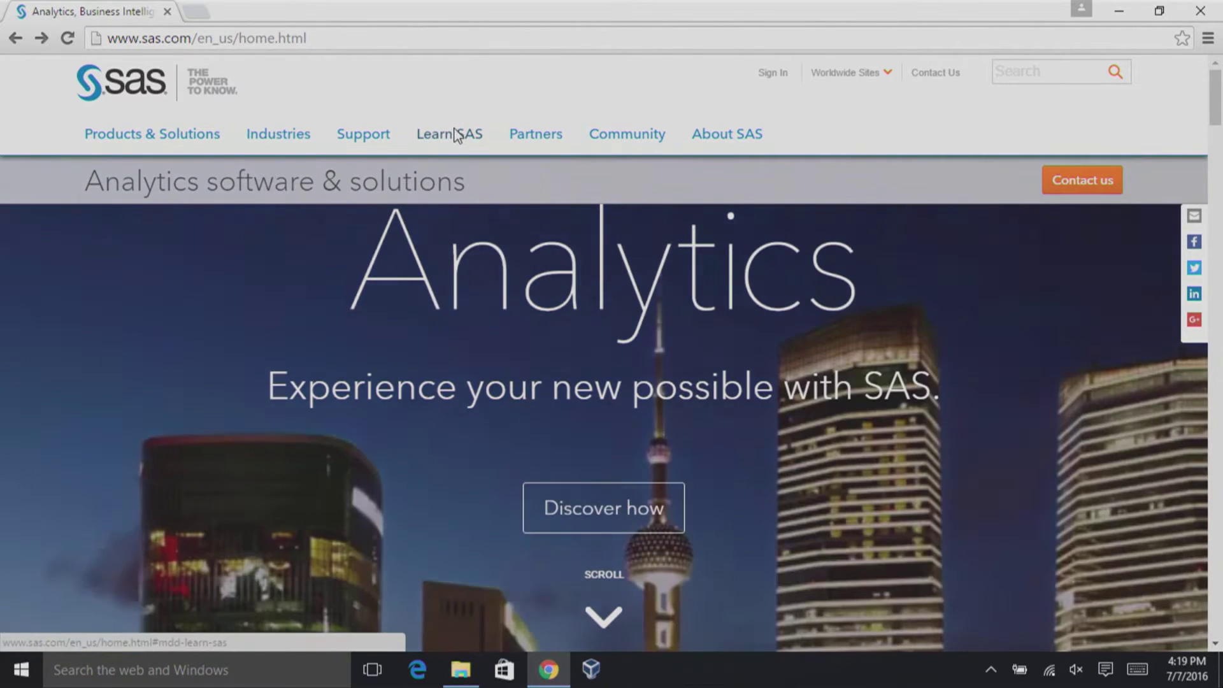
# Go via Learn SAS > SAS University Edition > Get free software > Direct Download to Before You Begin.
pyautogui.click(456, 135)
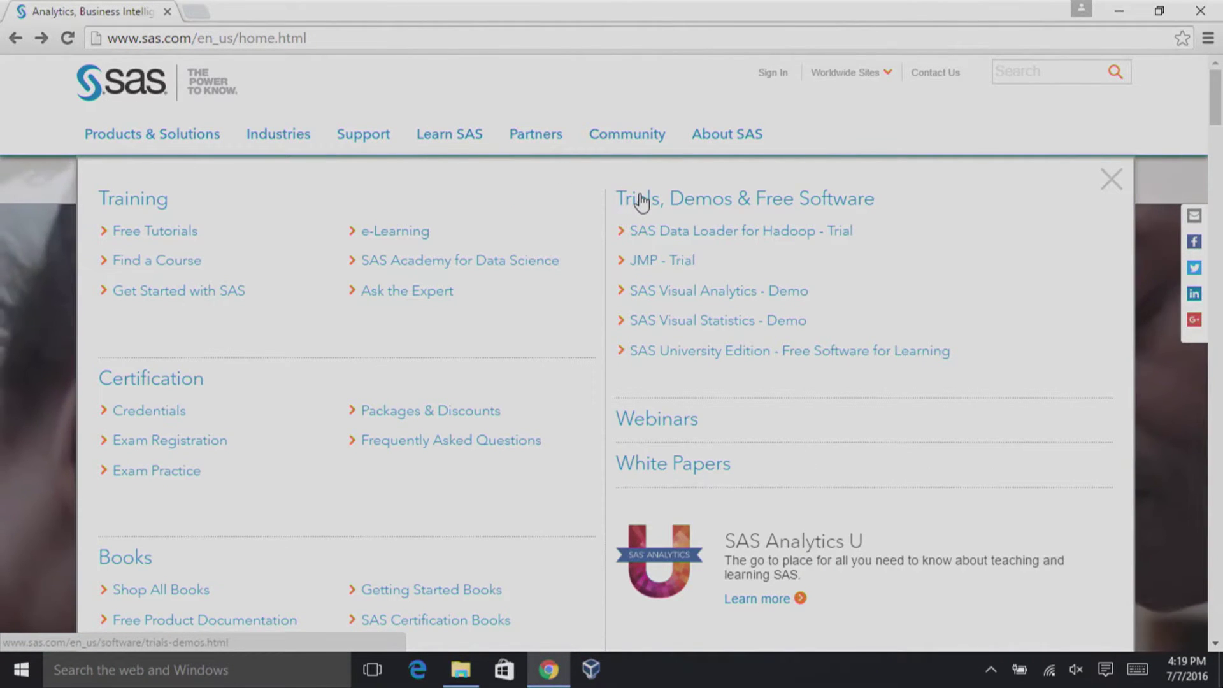
pyautogui.click(649, 352)
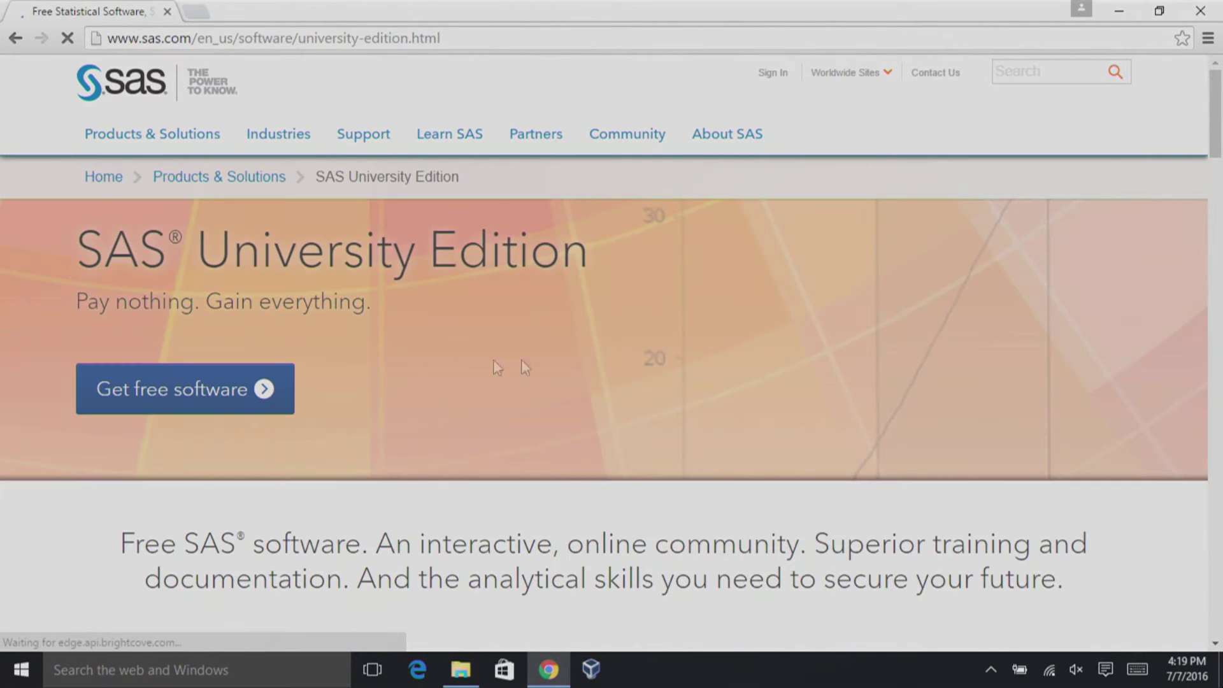
pyautogui.click(132, 377)
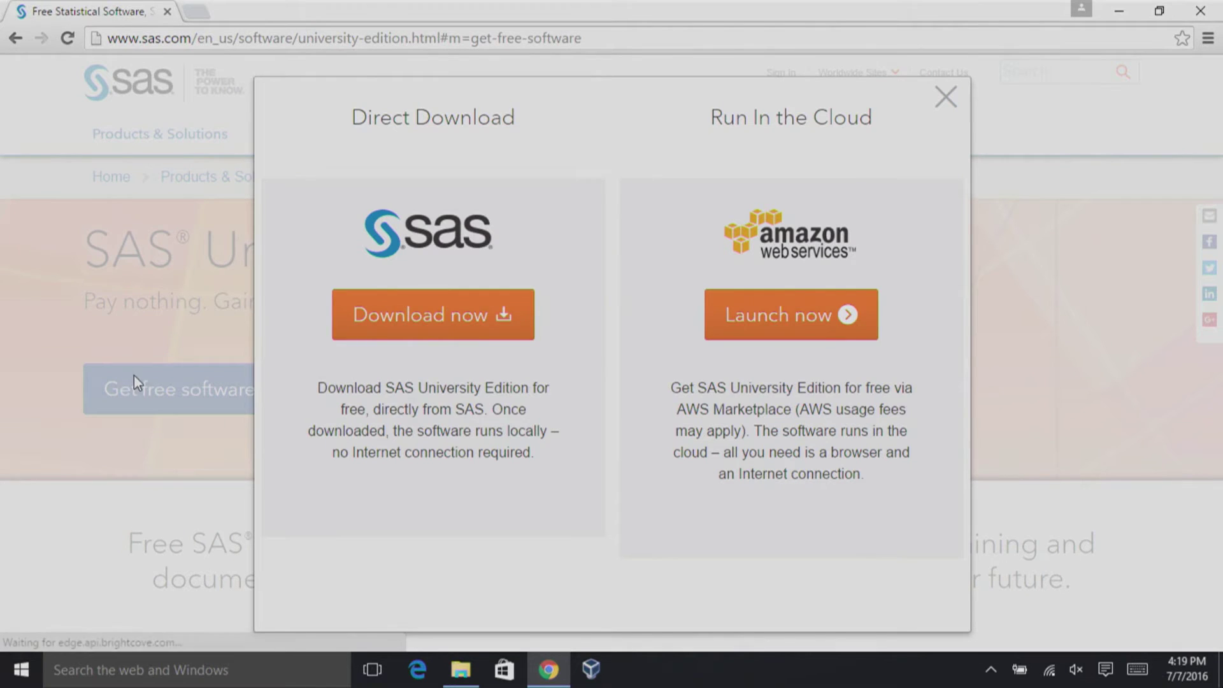
pyautogui.click(408, 305)
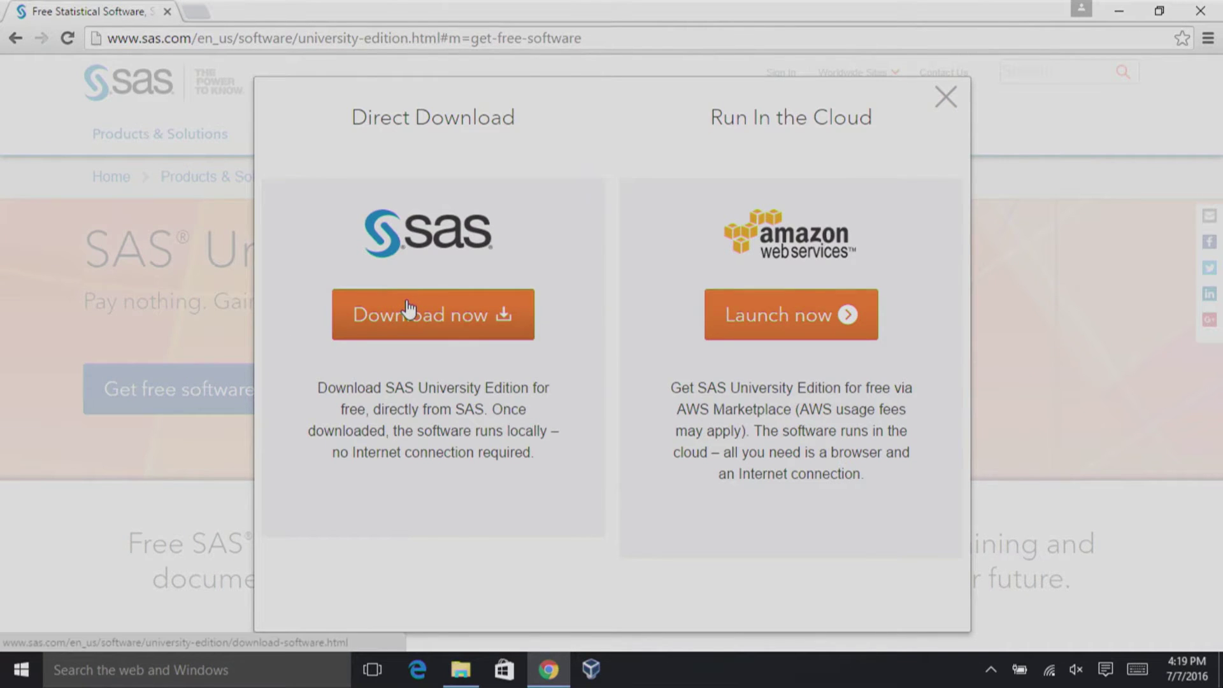
pyautogui.scroll(-3, 467, 324)
pyautogui.scroll(-3, 470, 326)
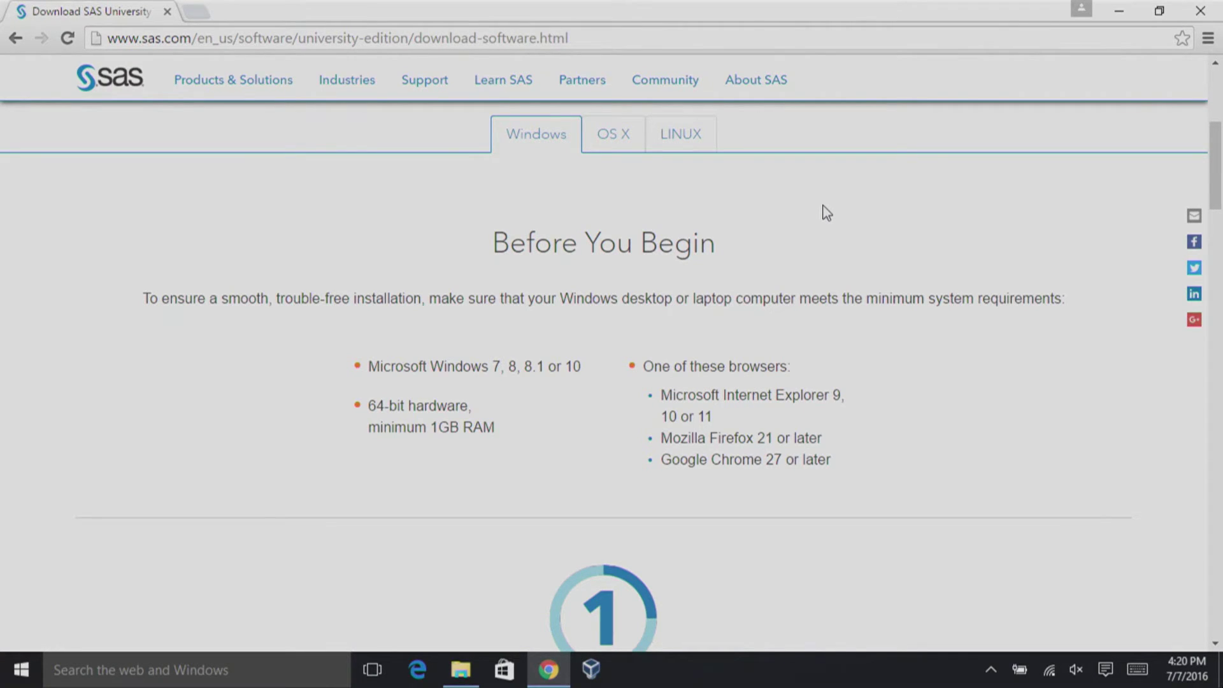
# Open the Quick Start PDF guide, then return to the University Edition download page.
pyautogui.scroll(-7, 826, 212)
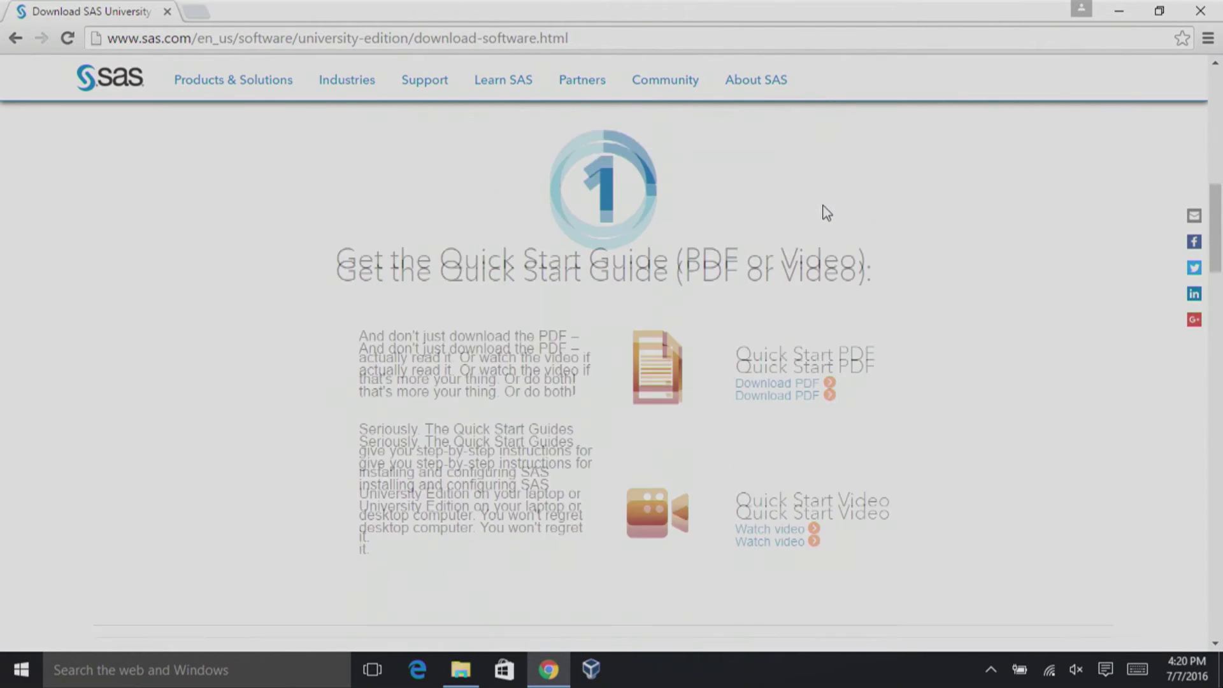
pyautogui.click(773, 369)
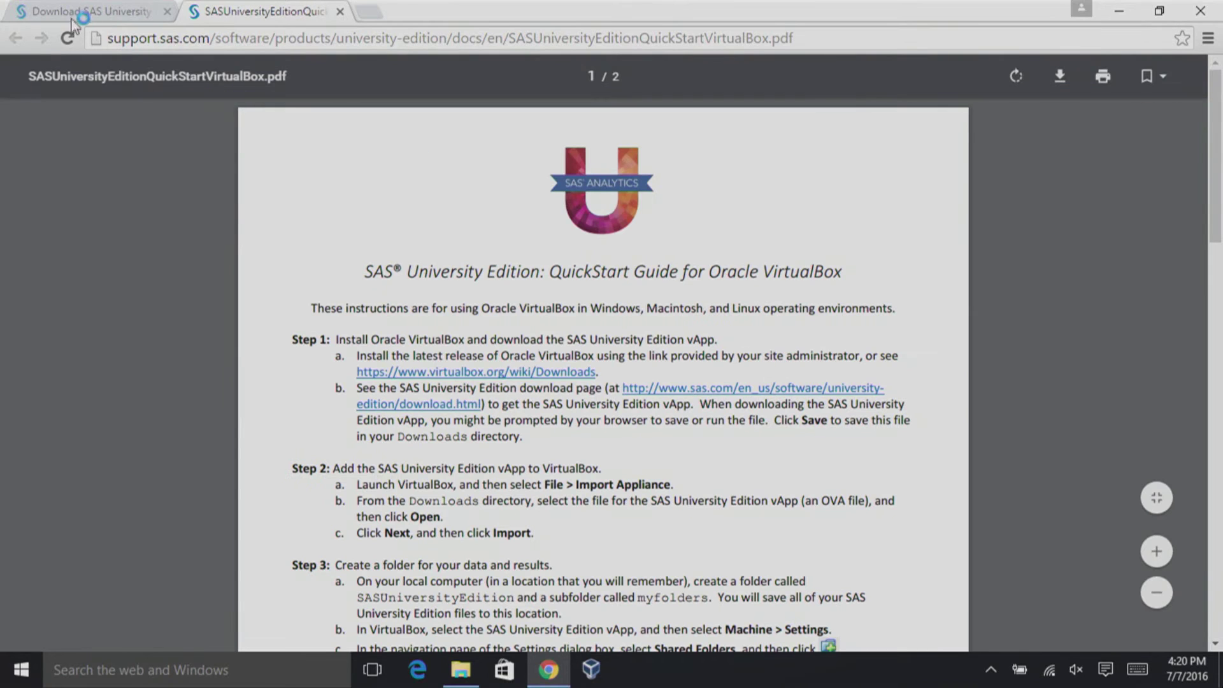
pyautogui.click(72, 19)
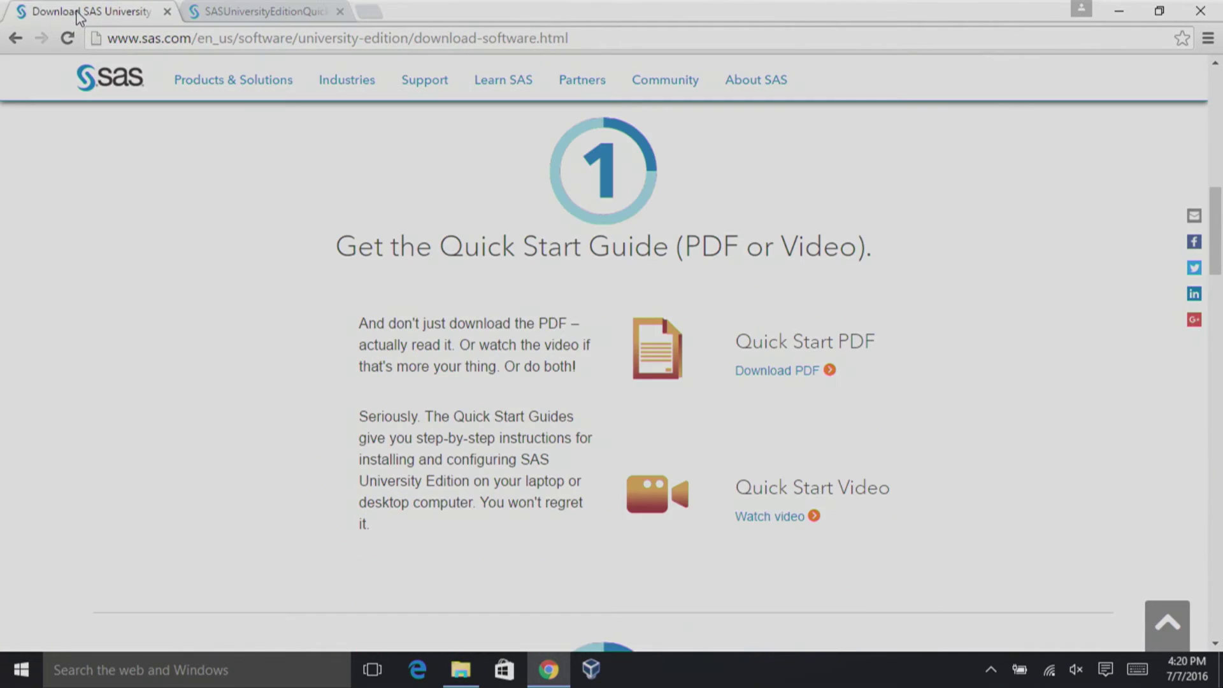
pyautogui.scroll(-8, 1014, 441)
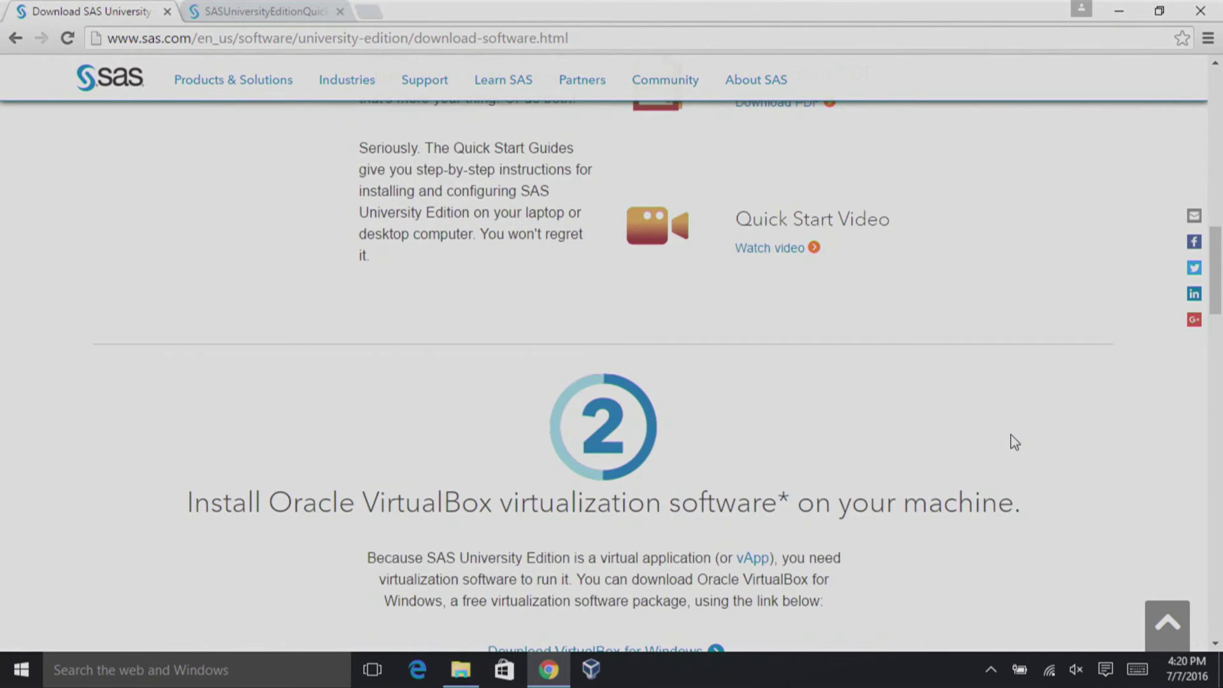
pyautogui.scroll(1, 1014, 442)
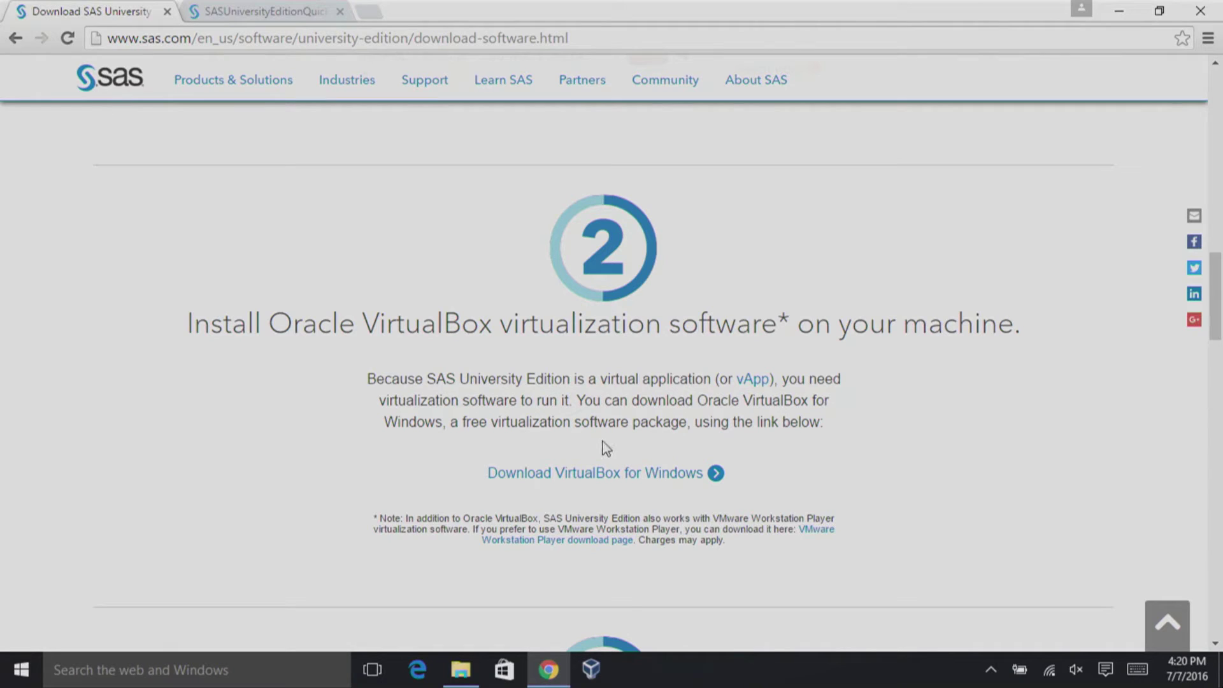
# Start the VirtualBox 5.0.24 Windows download, then scroll the SAS page to step 3, Download the vApp.
pyautogui.click(610, 478)
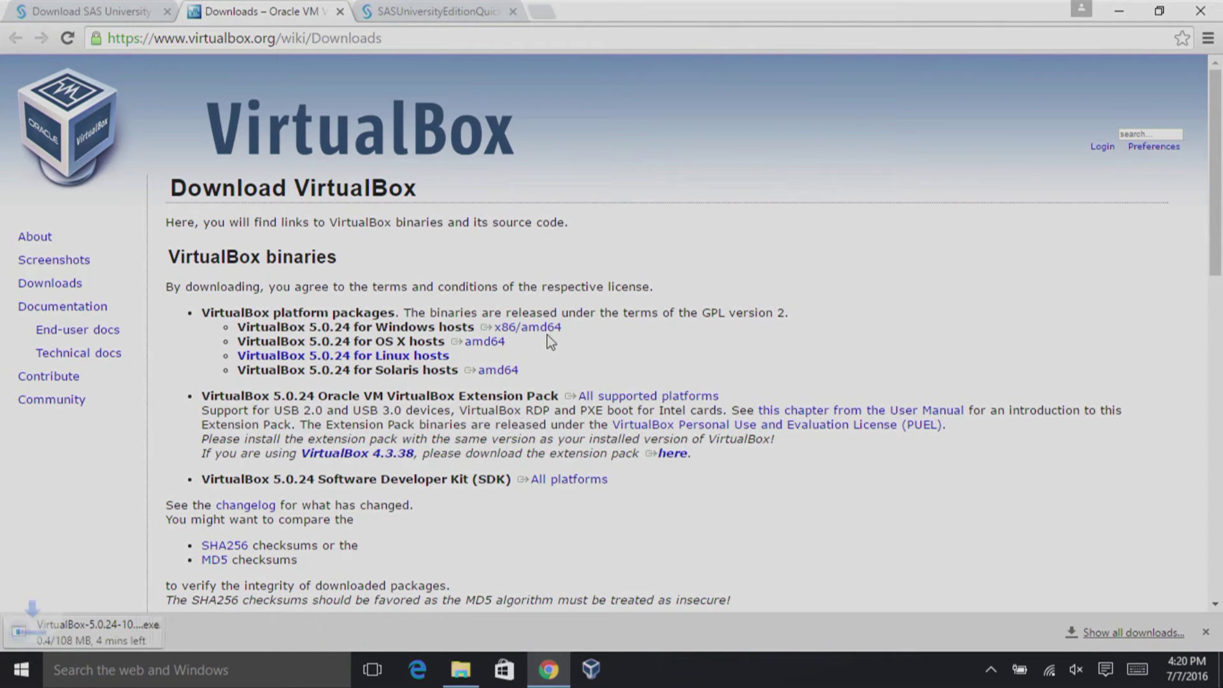
pyautogui.hotkey('ctrl', 'shift', 'Tab')
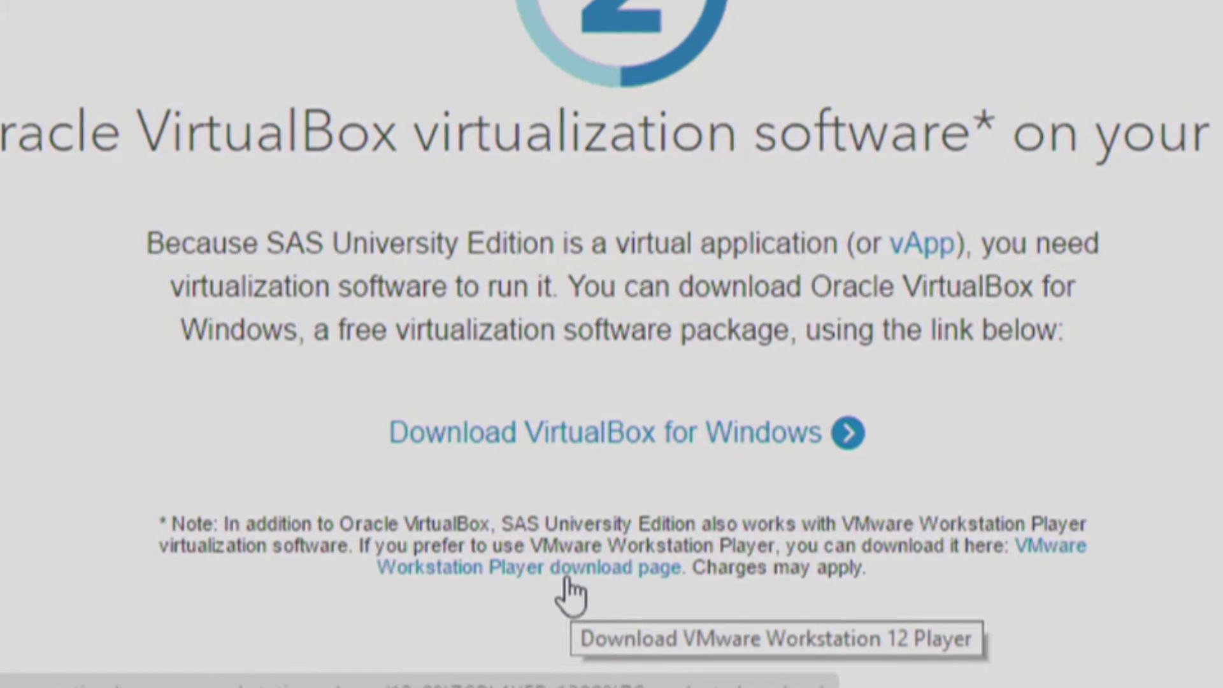
pyautogui.scroll(-2, 868, 544)
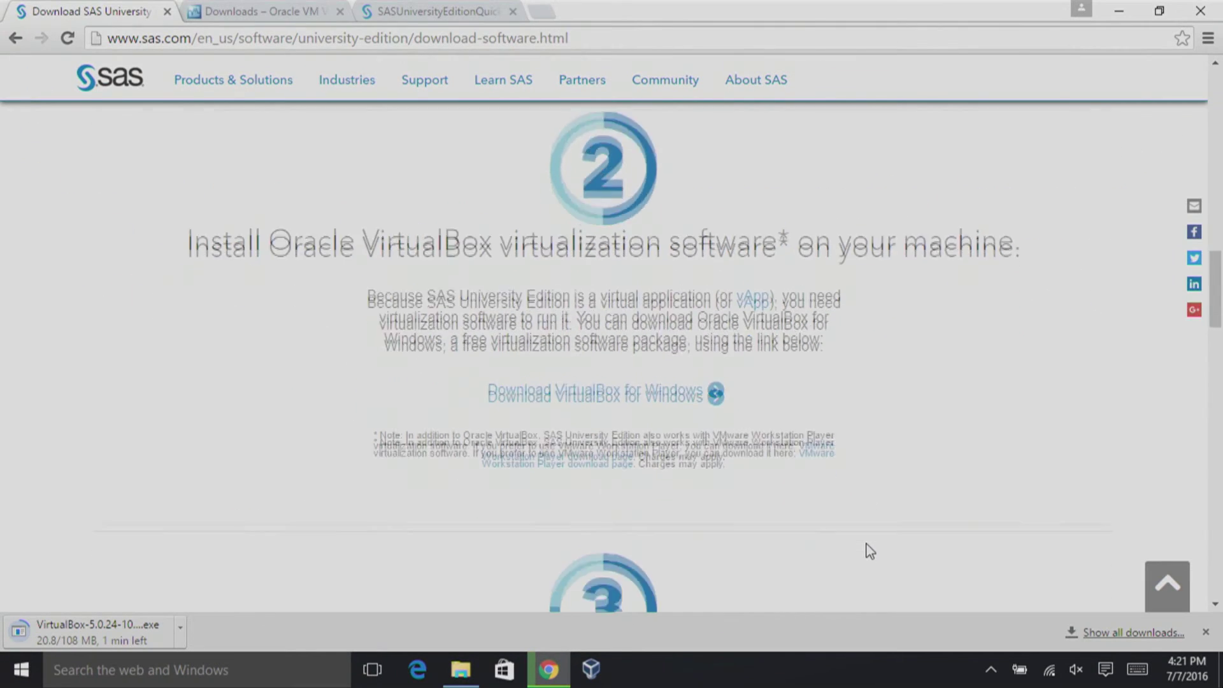
pyautogui.scroll(-7, 870, 551)
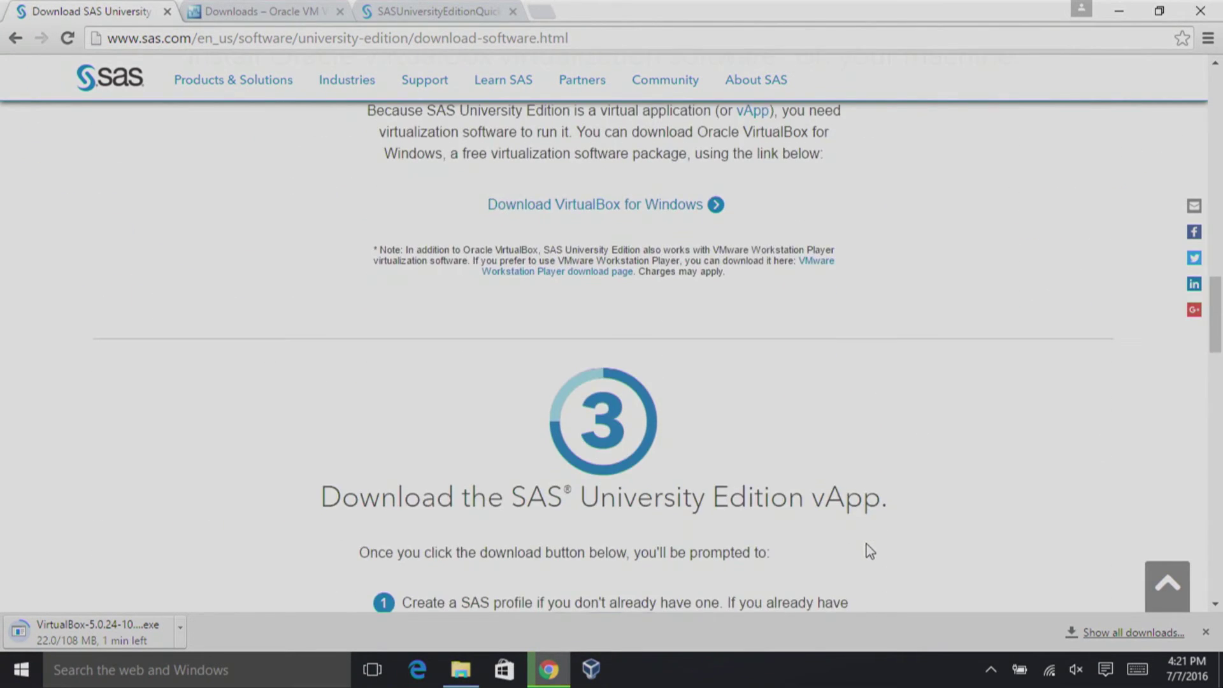
# Start the vApp download with Get download, signing in with the account e-mail and password.
pyautogui.scroll(-1, 870, 552)
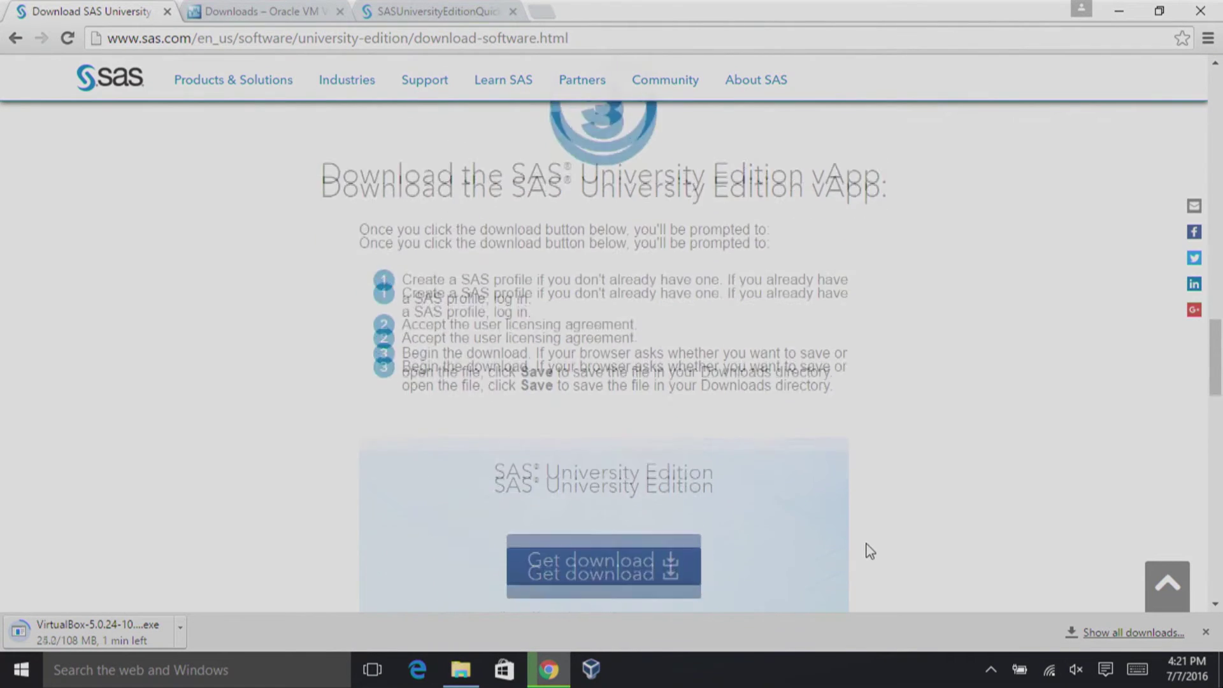
pyautogui.click(571, 514)
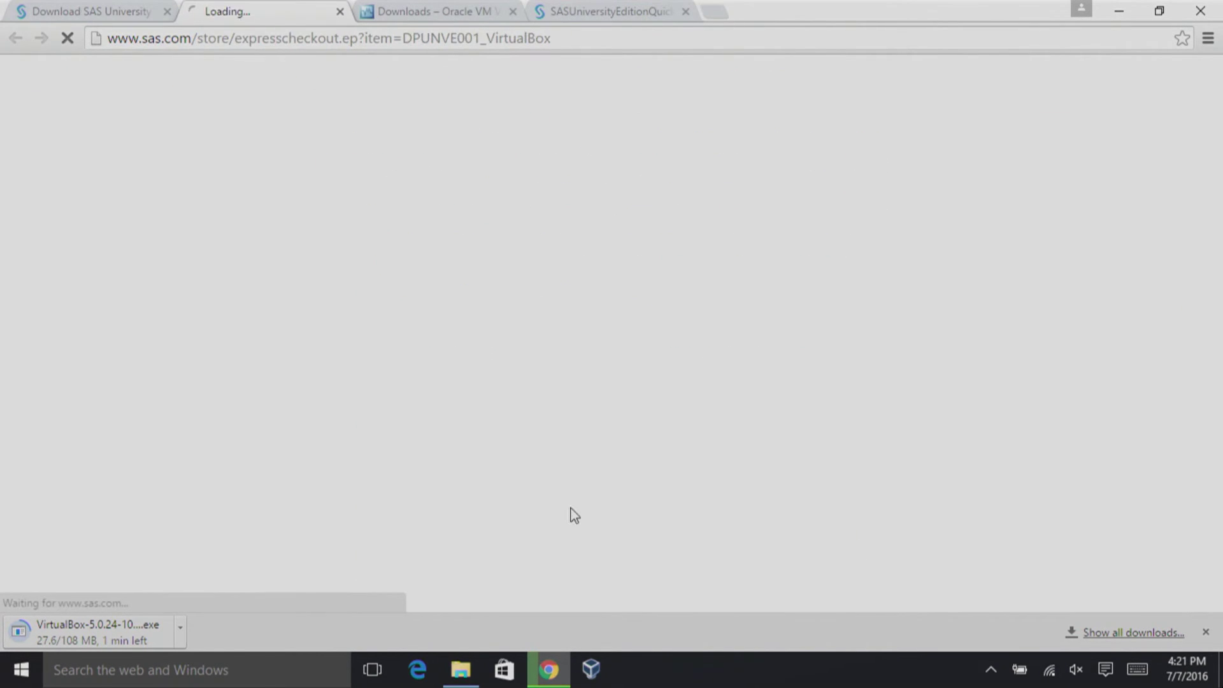
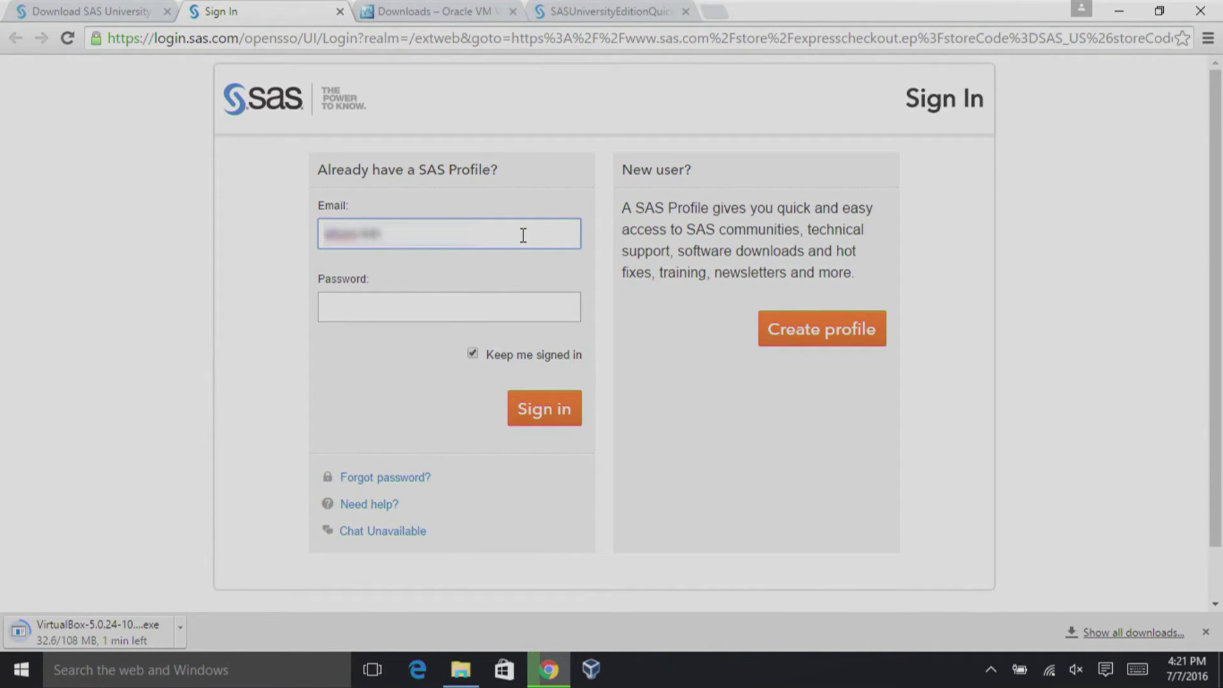
pyautogui.press('Tab')
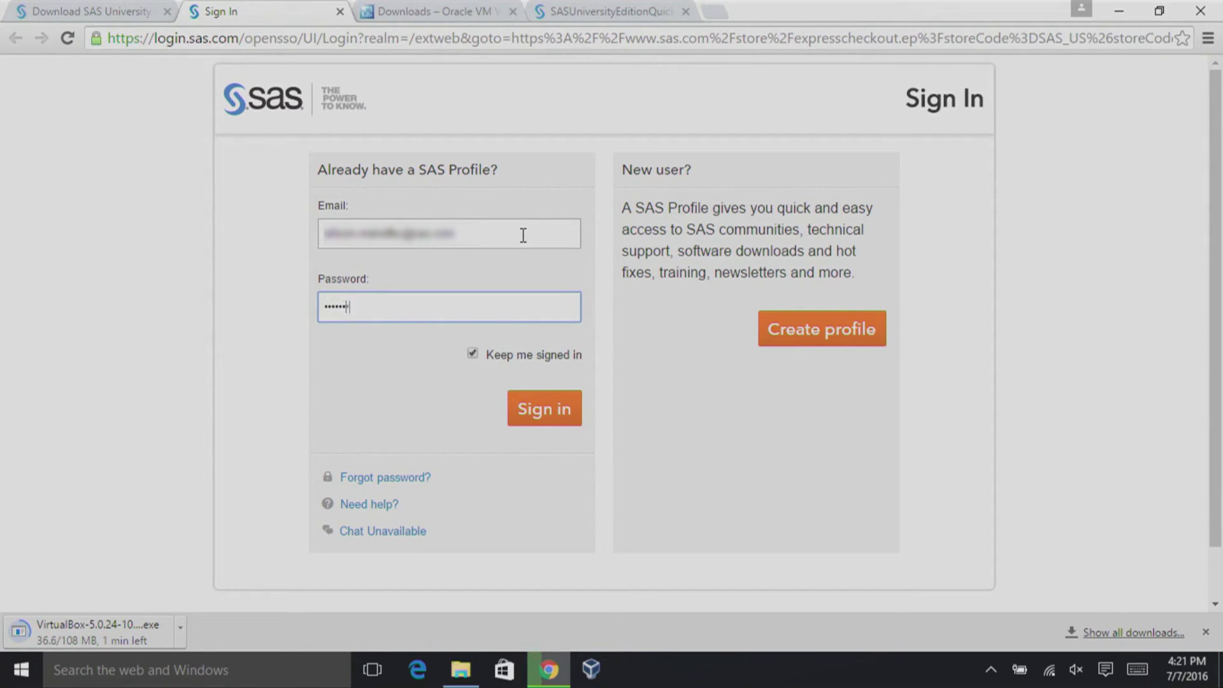
pyautogui.press('Return')
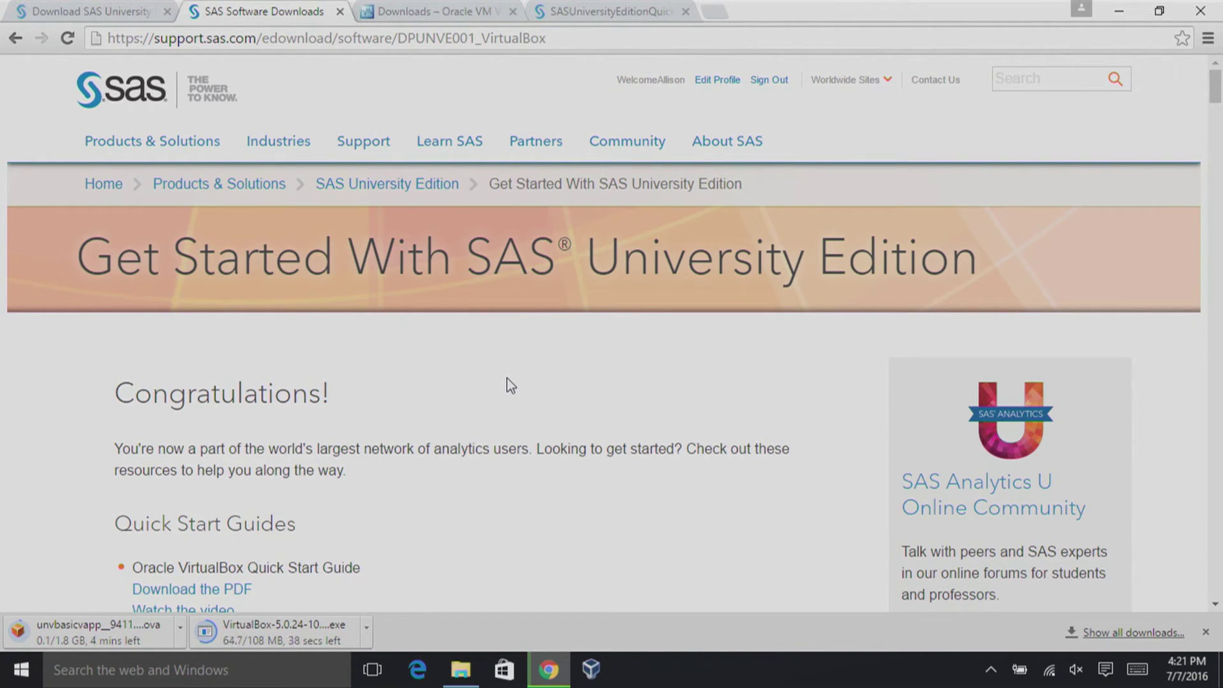
# Read through the VirtualBox quick-start guide tab and bring up VirtualBox Manager.
pyautogui.scroll(-3, 511, 385)
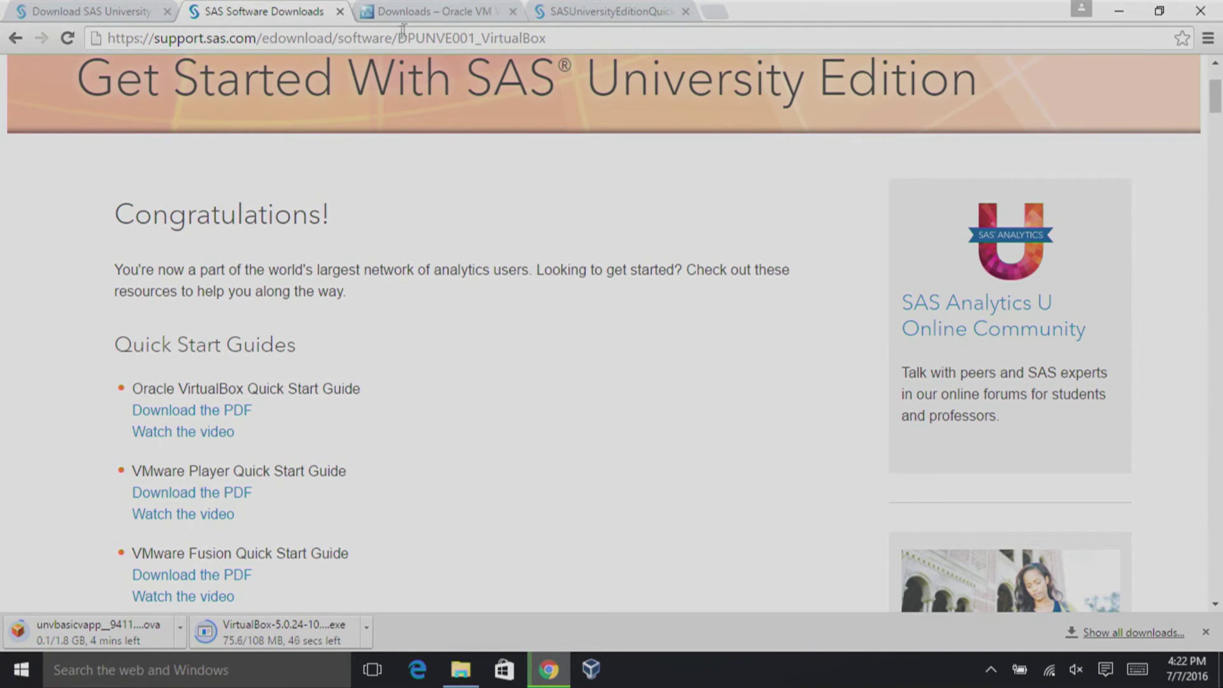
pyautogui.click(616, 18)
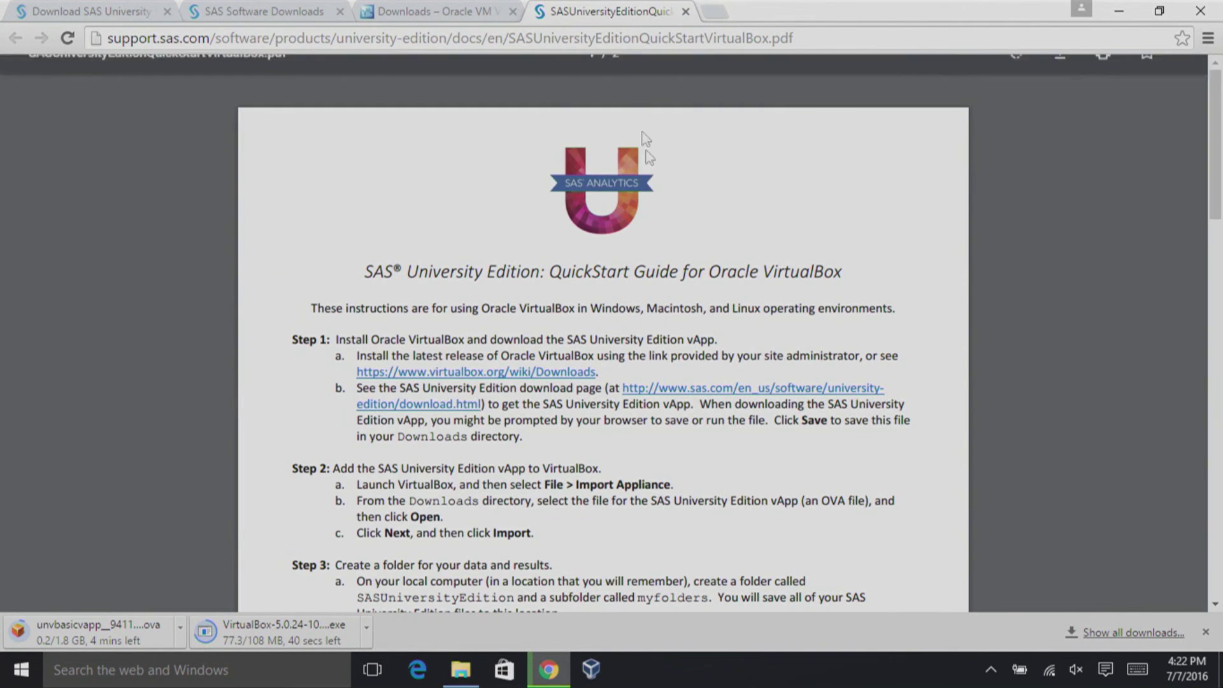
pyautogui.scroll(-3, 674, 464)
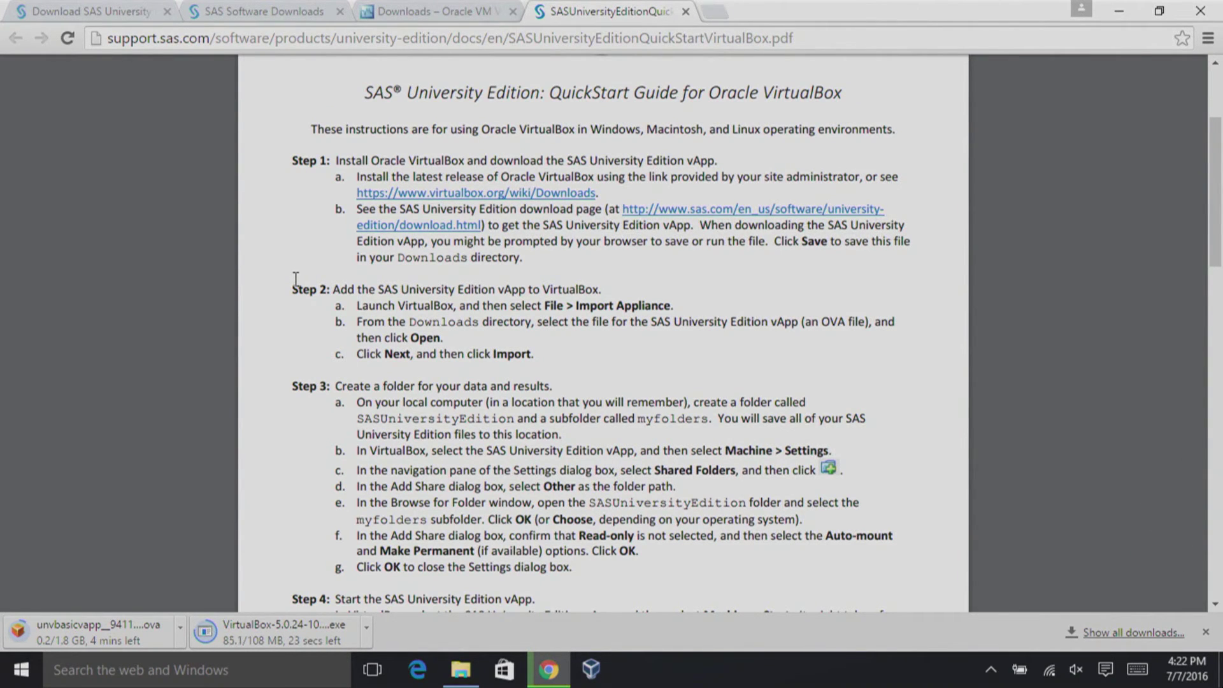
pyautogui.click(590, 675)
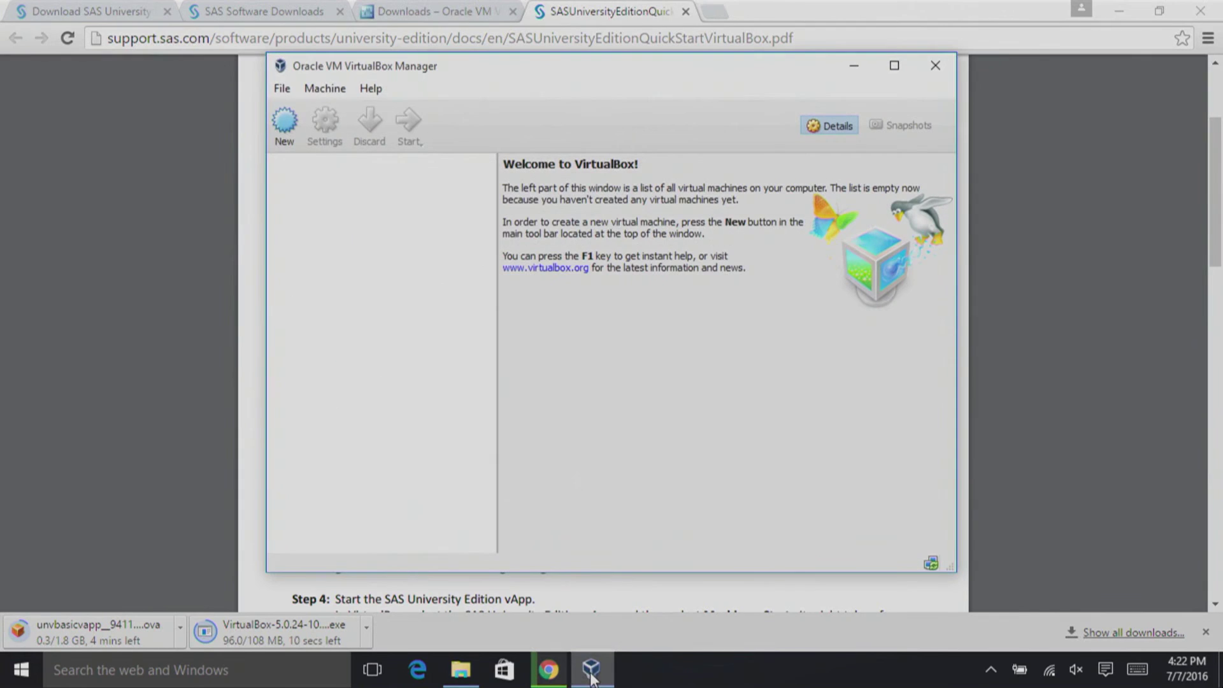
# Import the first unvbasicvapp .ova from Downloads as a new SAS-University-Edition virtual machine.
pyautogui.click(286, 90)
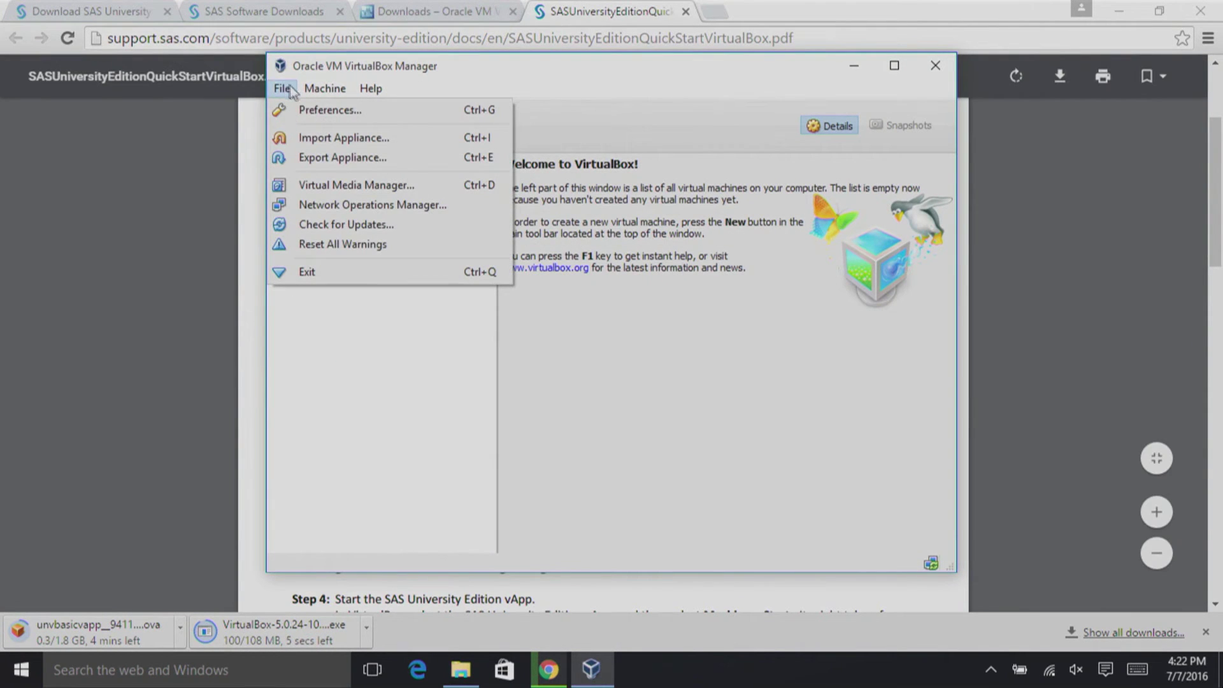
pyautogui.click(322, 139)
pyautogui.click(781, 249)
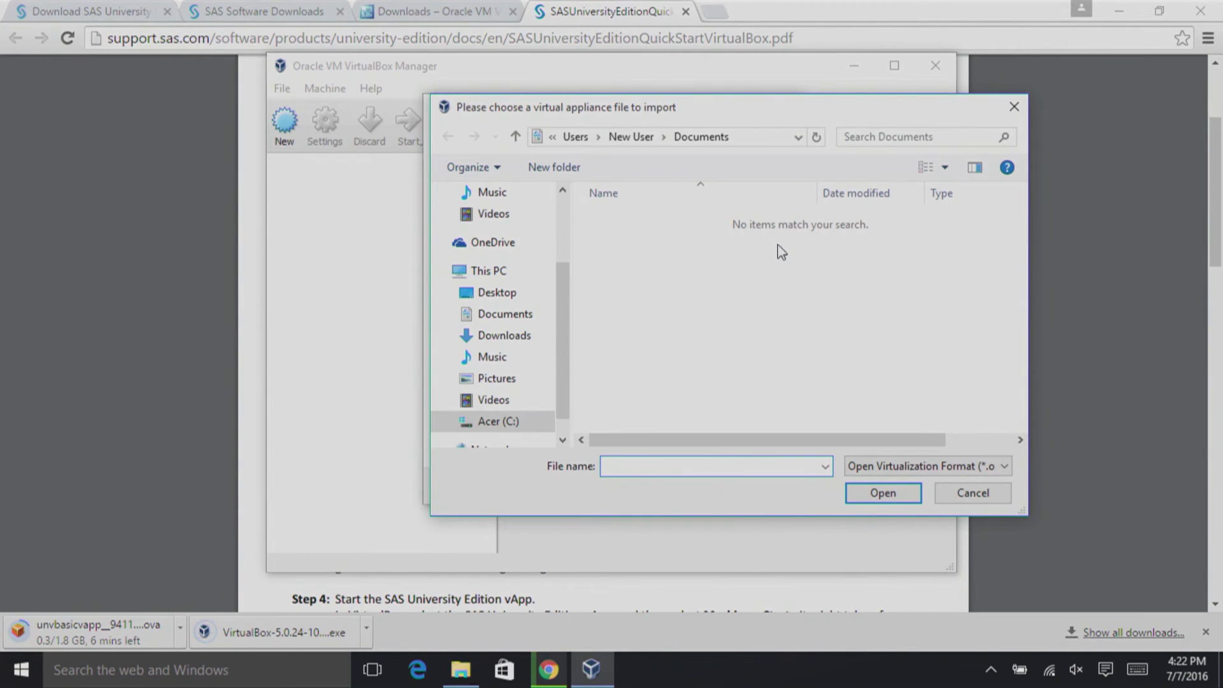
pyautogui.click(494, 335)
pyautogui.click(682, 219)
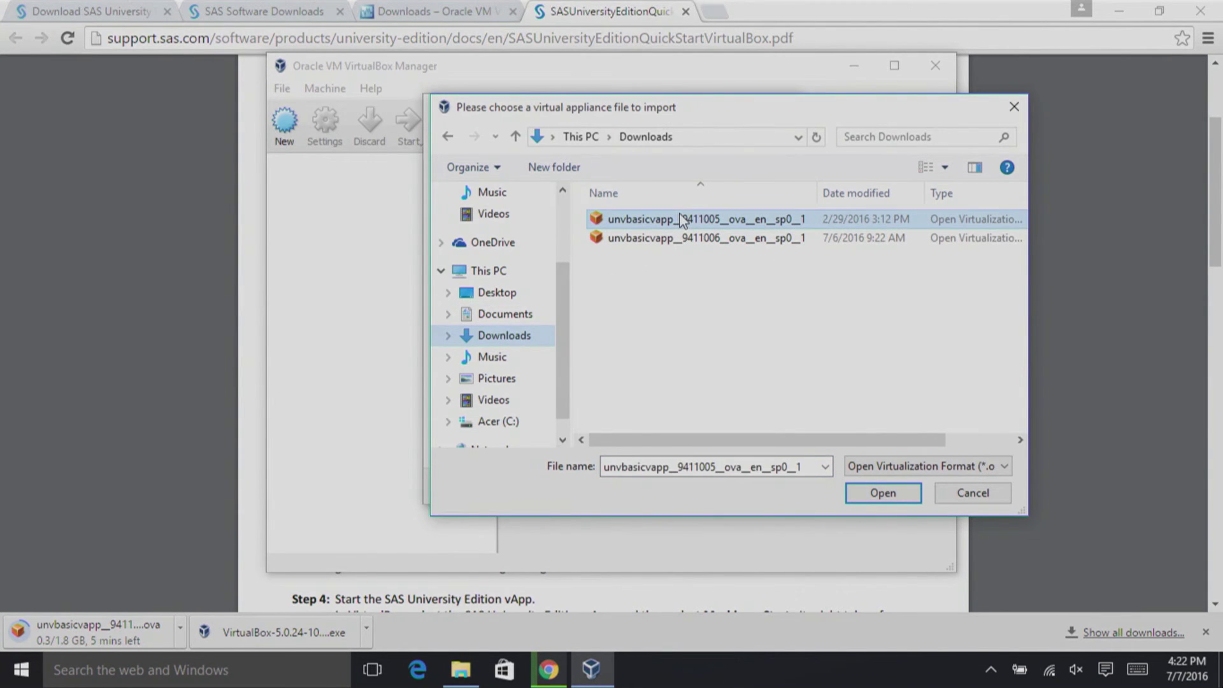
pyautogui.click(876, 494)
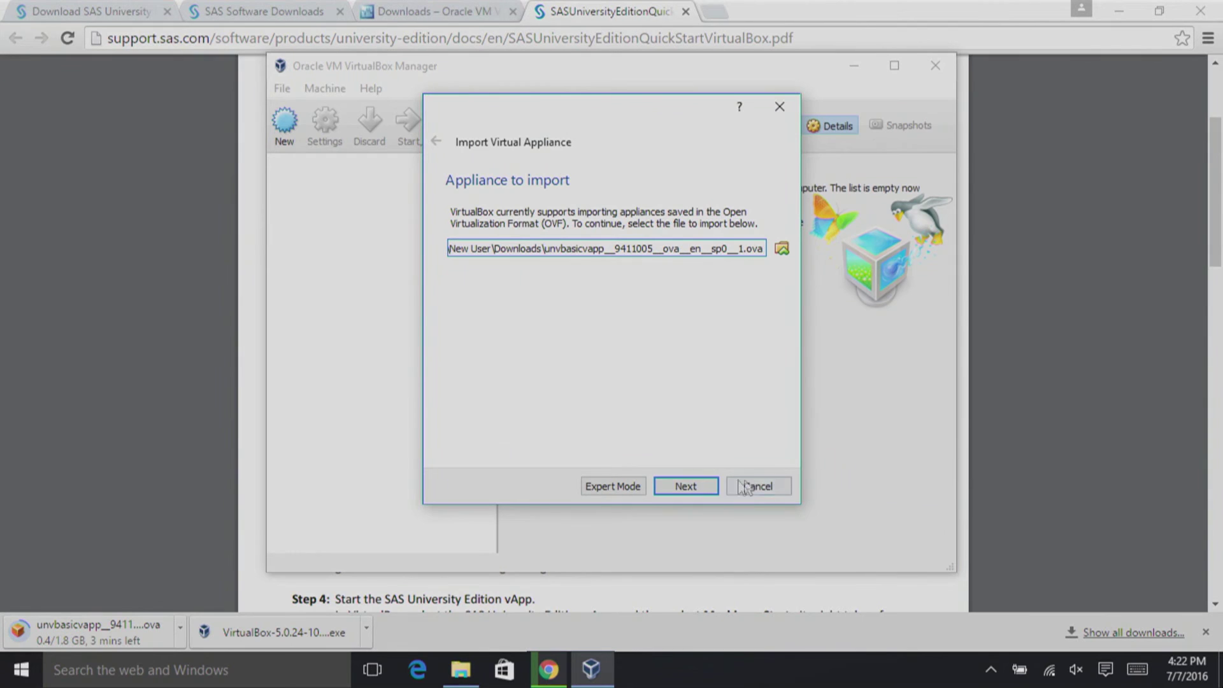
pyautogui.click(701, 487)
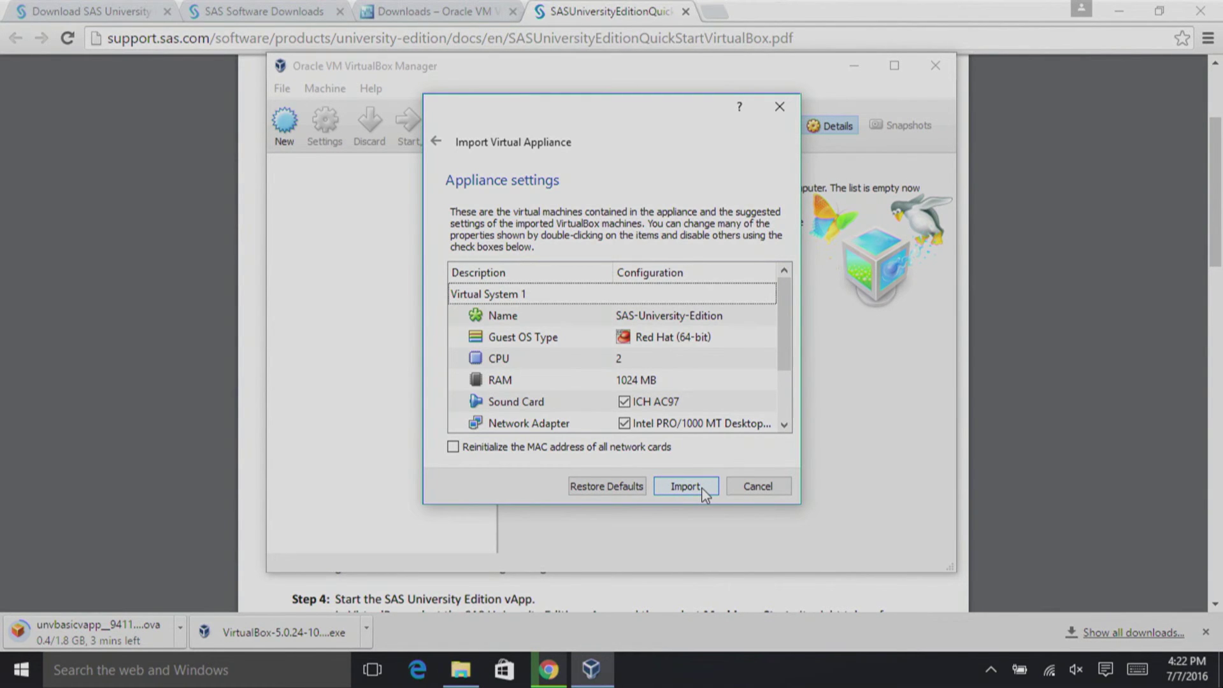
pyautogui.click(702, 488)
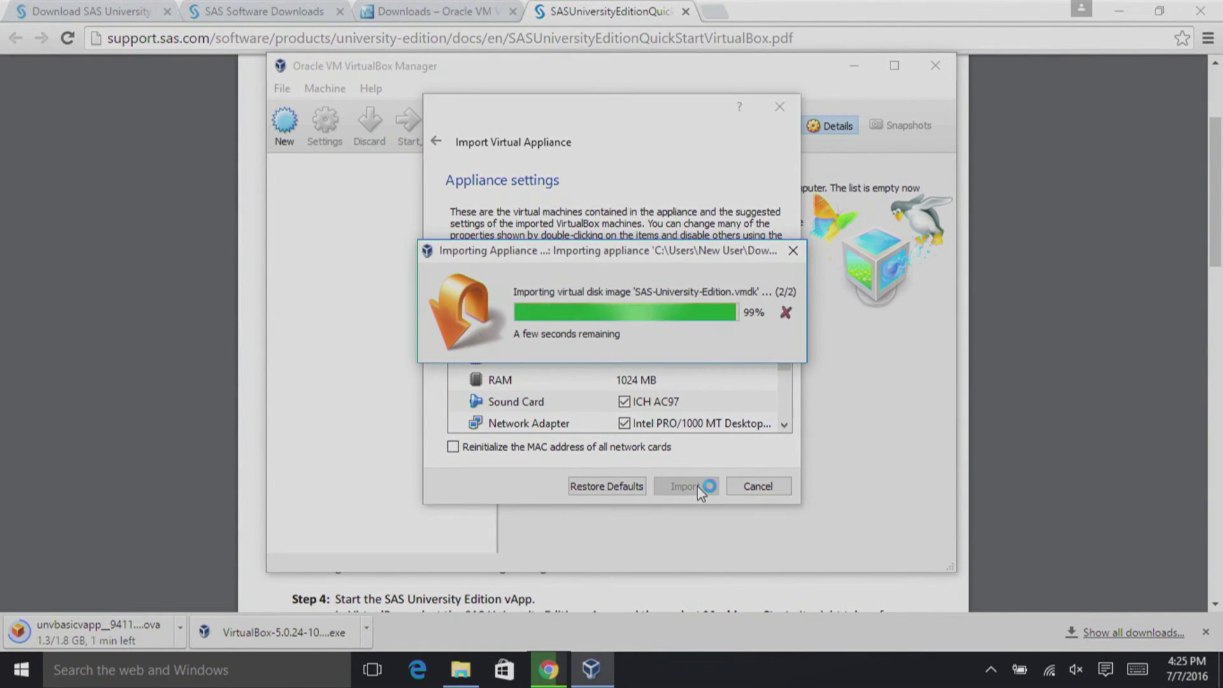